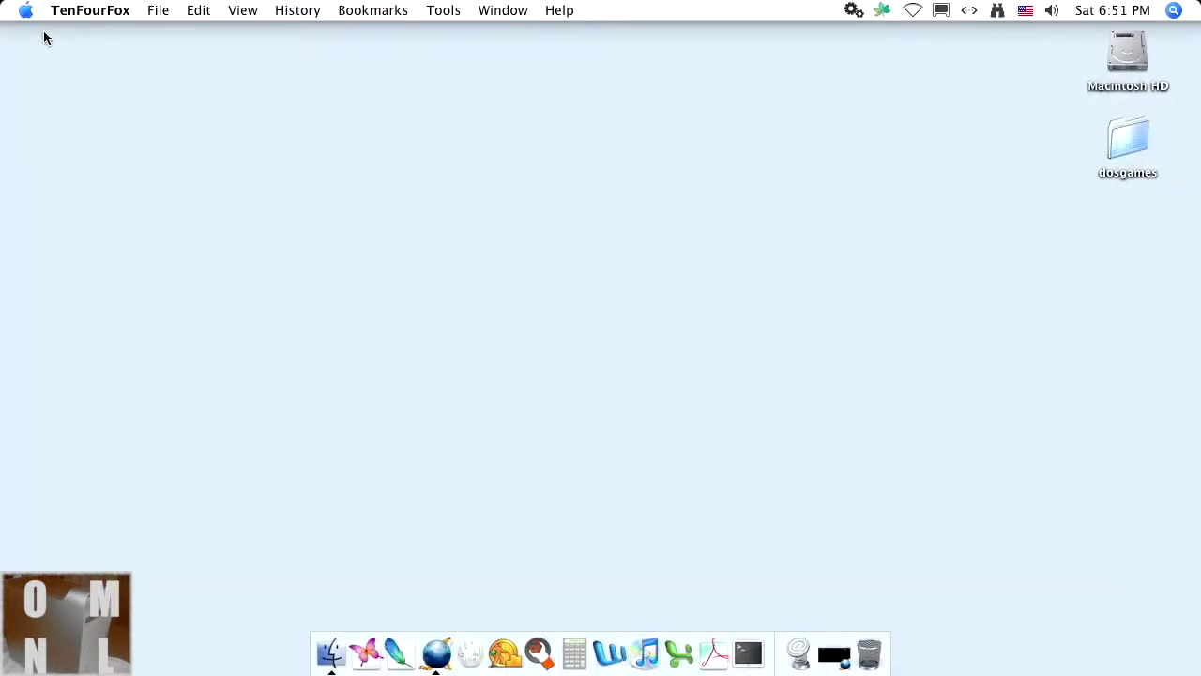
Step: Open System Profiler from About This Mac and view the AirPort Card details
left_click(27, 11)
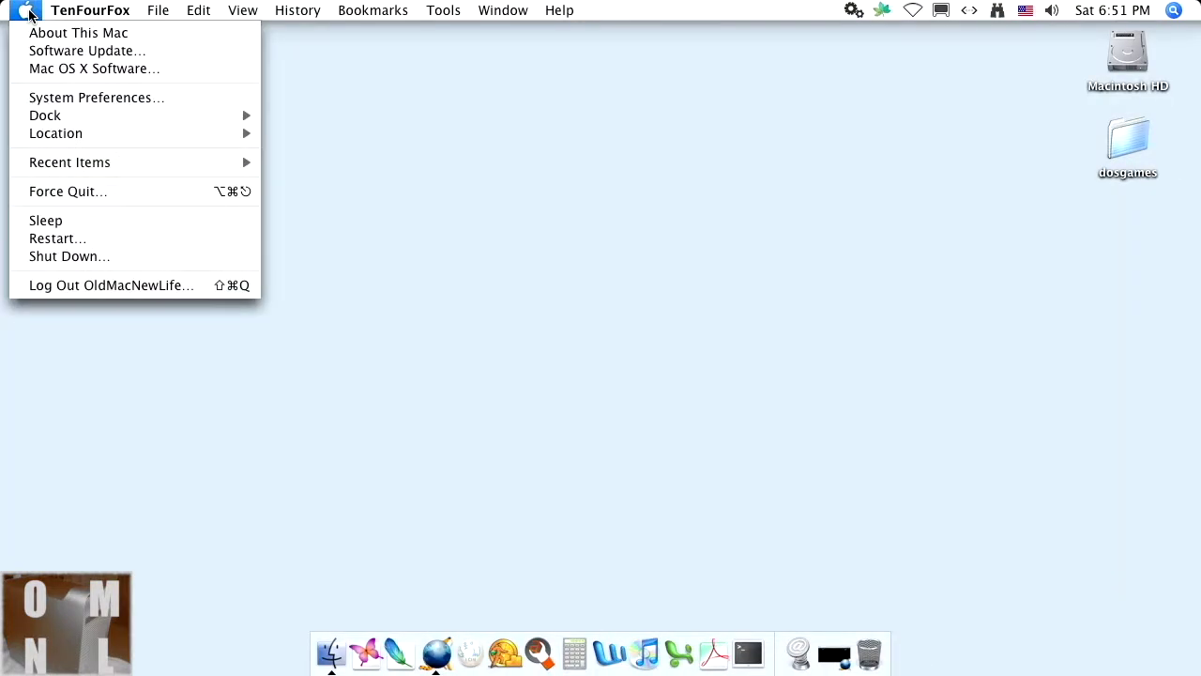
left_click(76, 38)
left_click(589, 328)
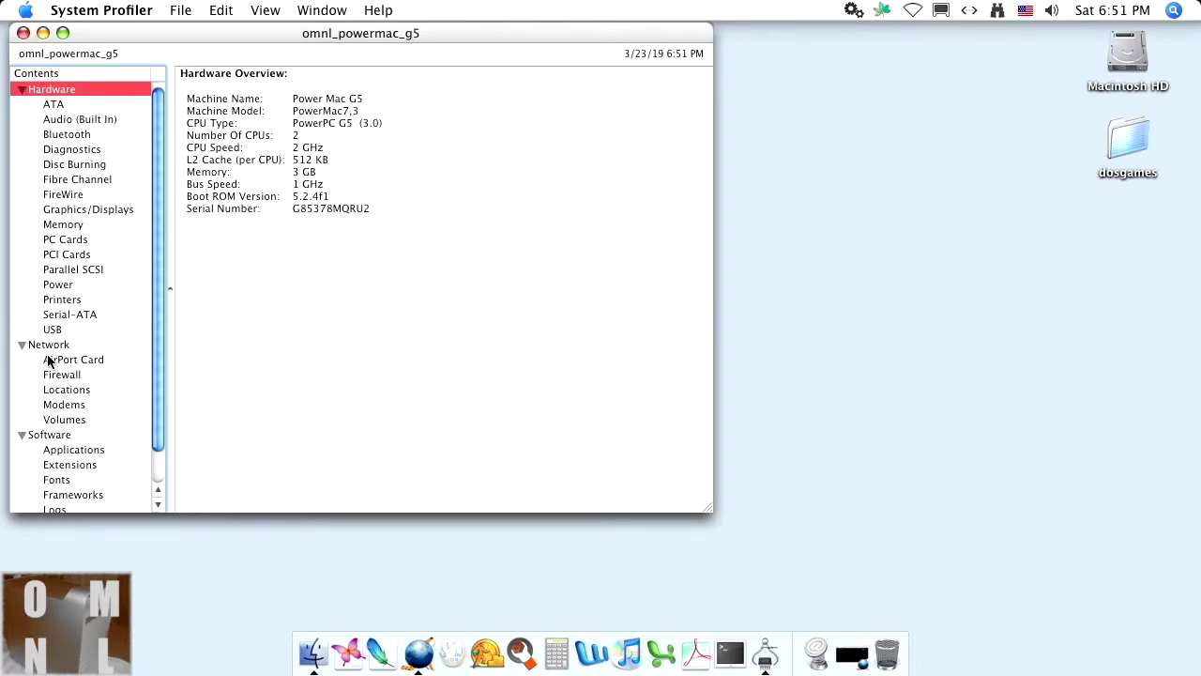
left_click(47, 359)
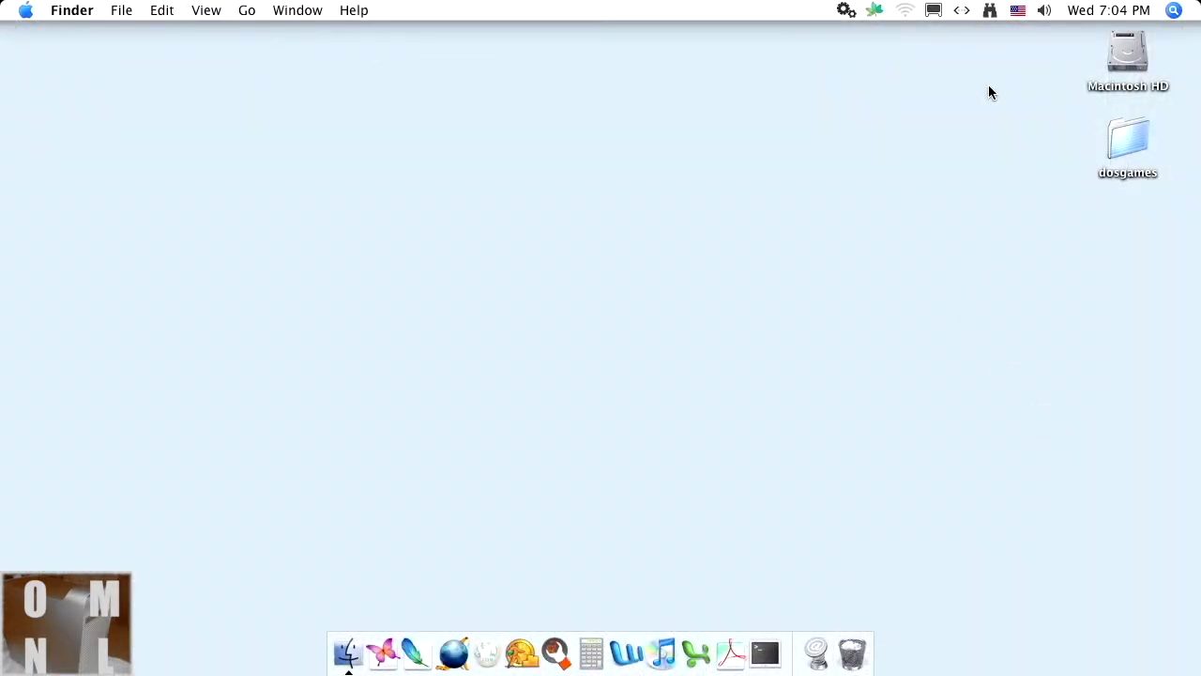
Step: Choose the ATT147 wireless network from the AirPort menu-bar list
left_click(906, 12)
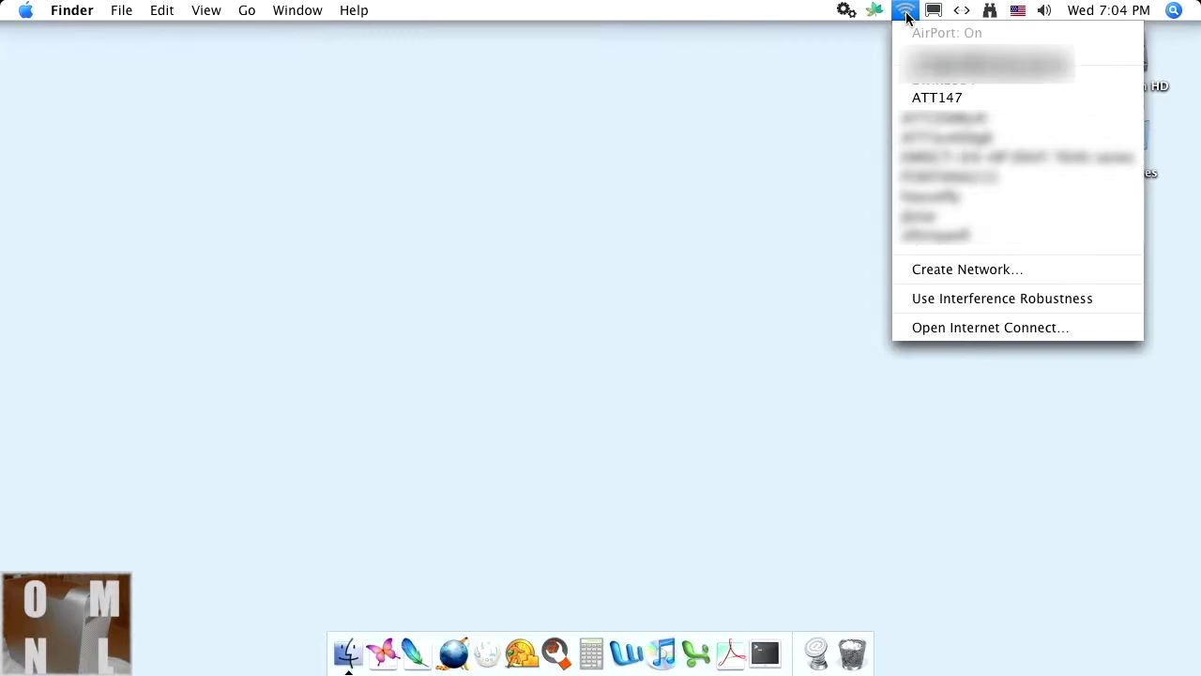
left_click(934, 98)
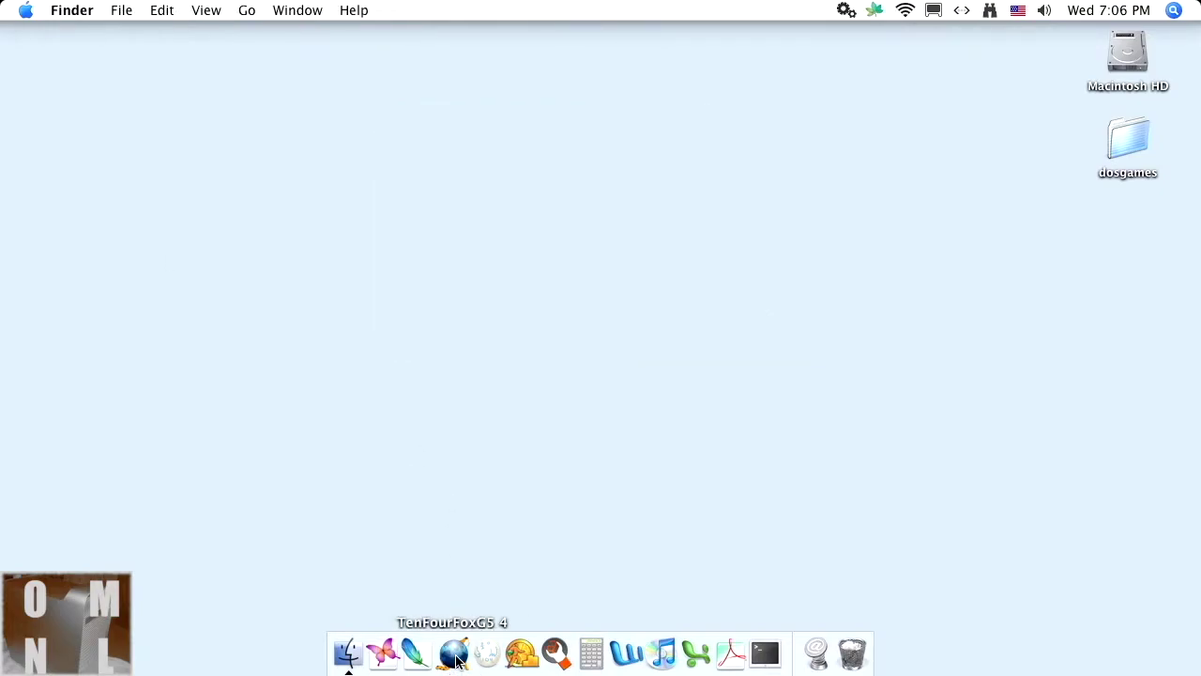
Step: Launch TenFourFox, enter apple.com and go to the Apple website
left_click(456, 660)
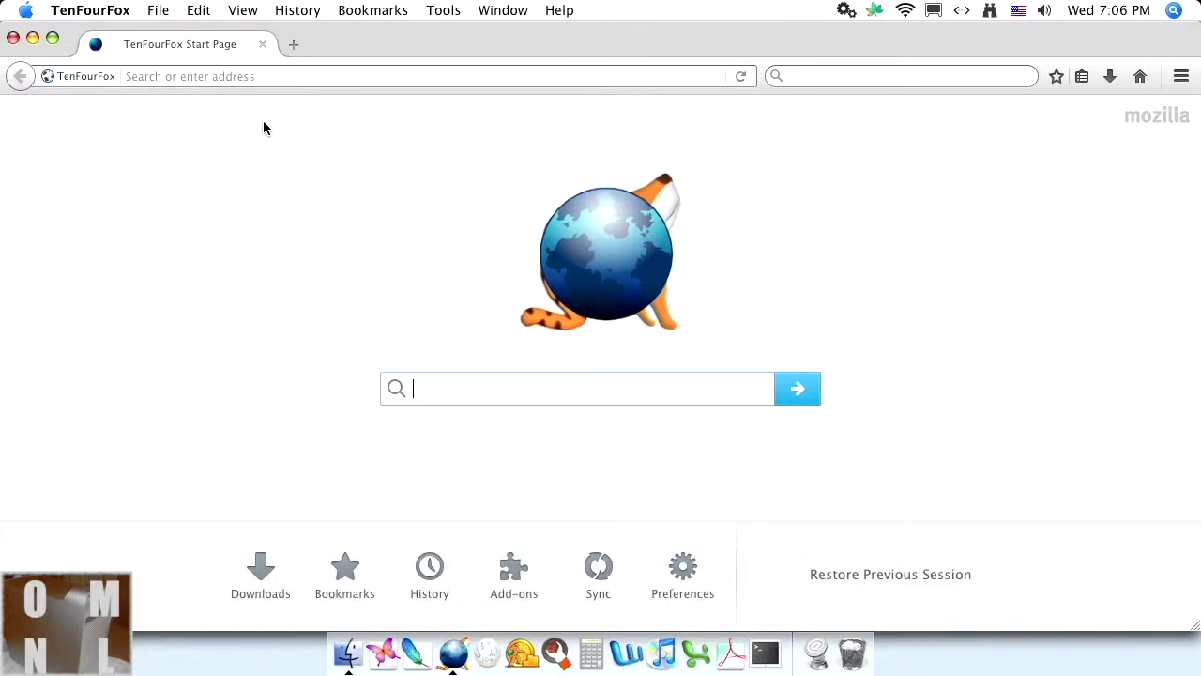
left_click(281, 75)
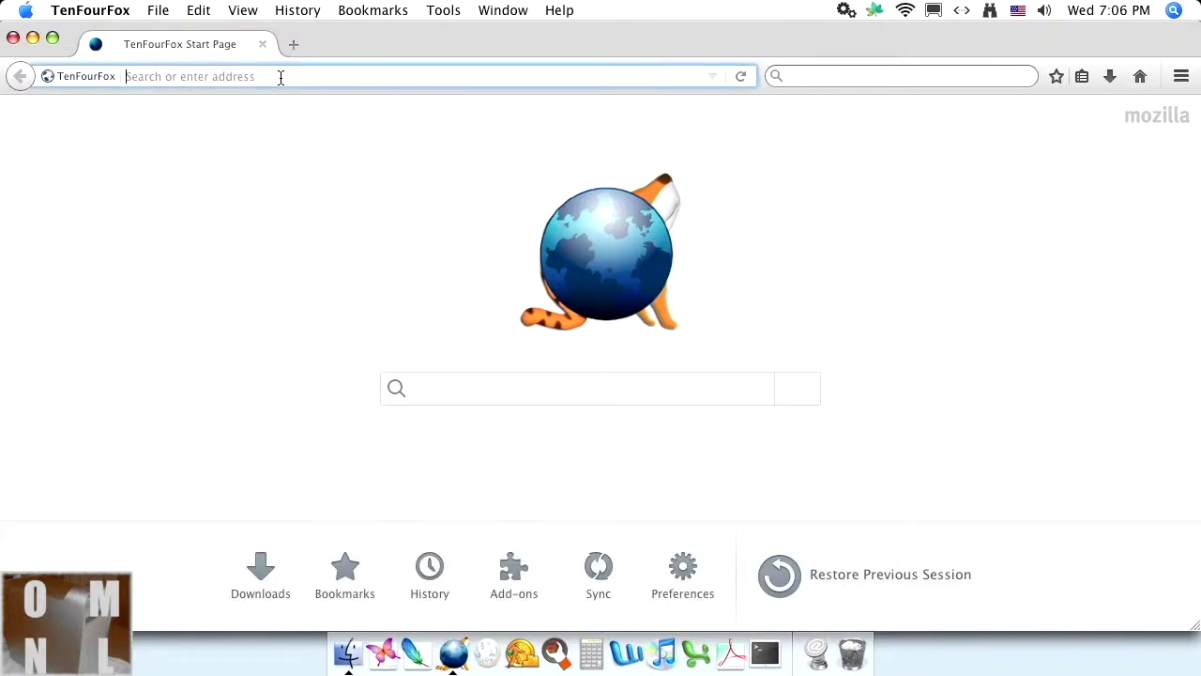
type("apple.co")
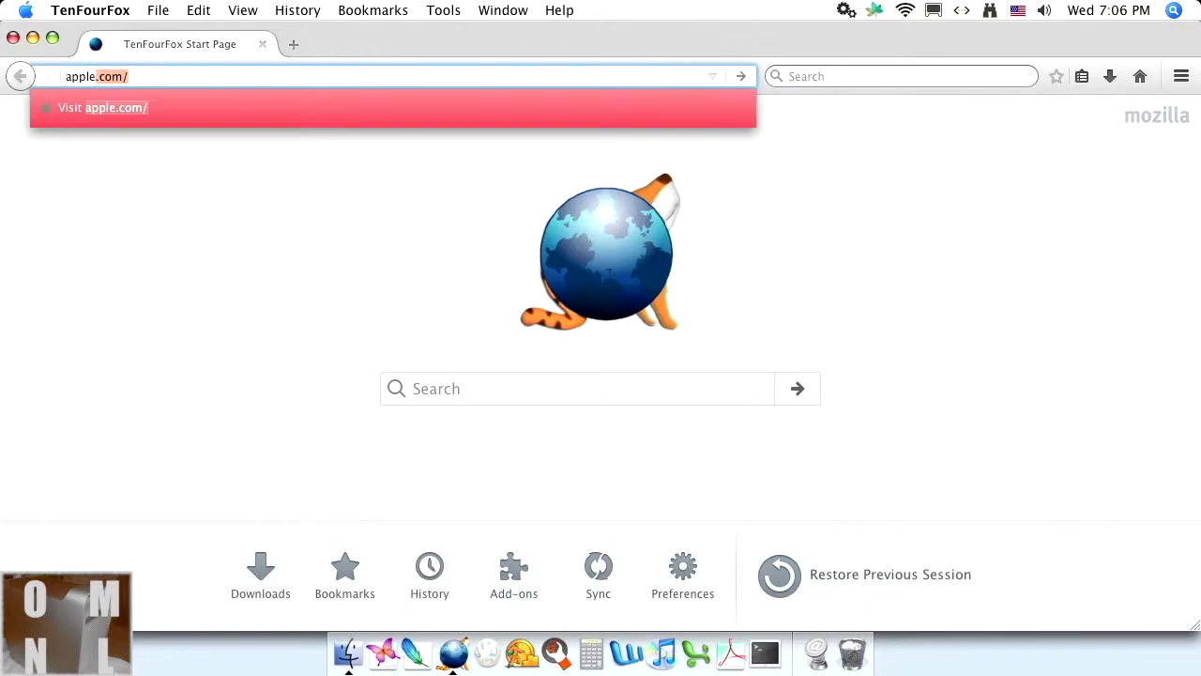
type("m")
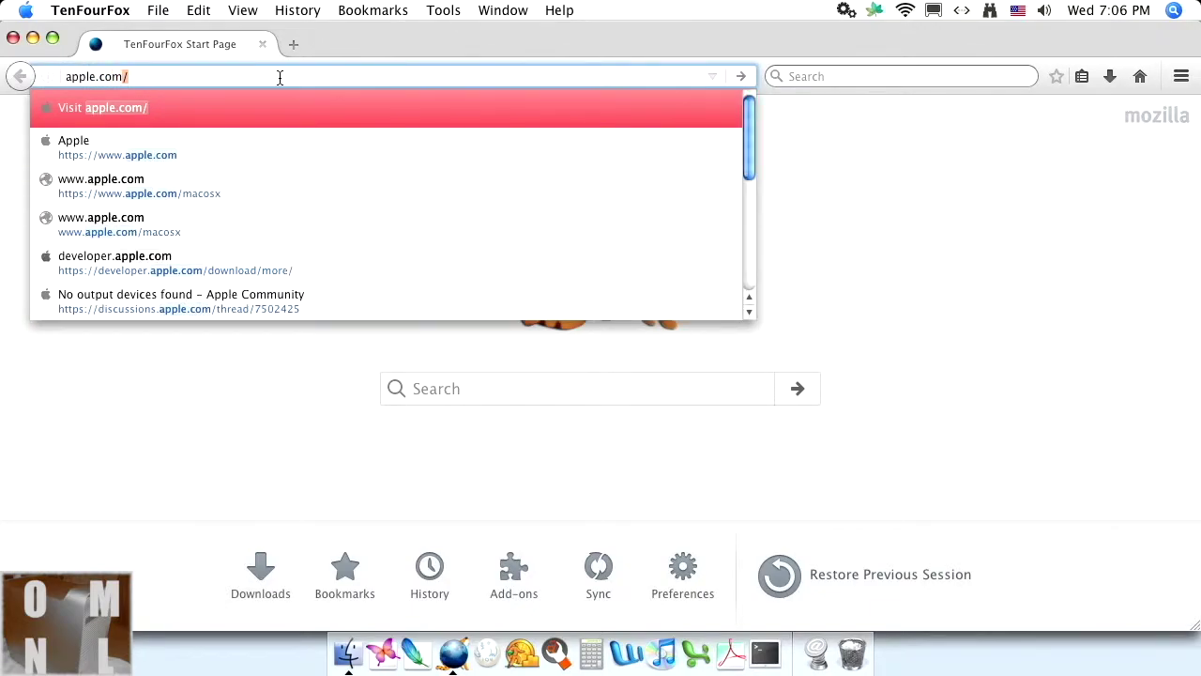
left_click(93, 162)
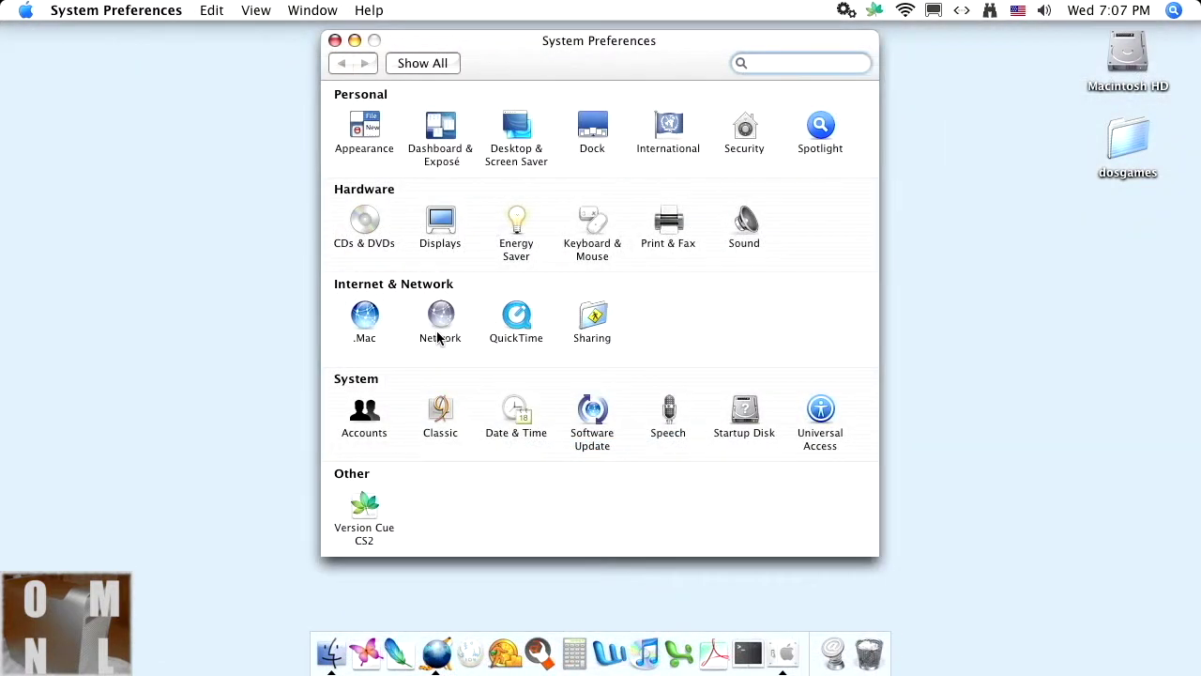
Step: Open the Network pane to see AirPort connected to ATT147
left_click(440, 336)
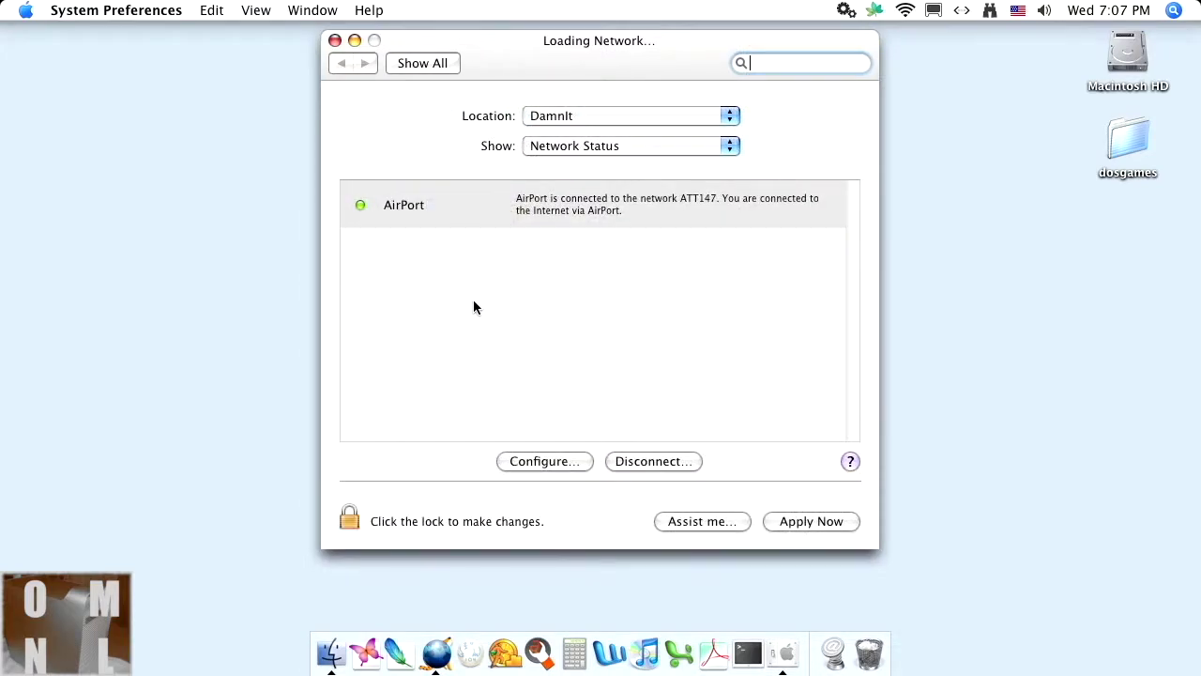